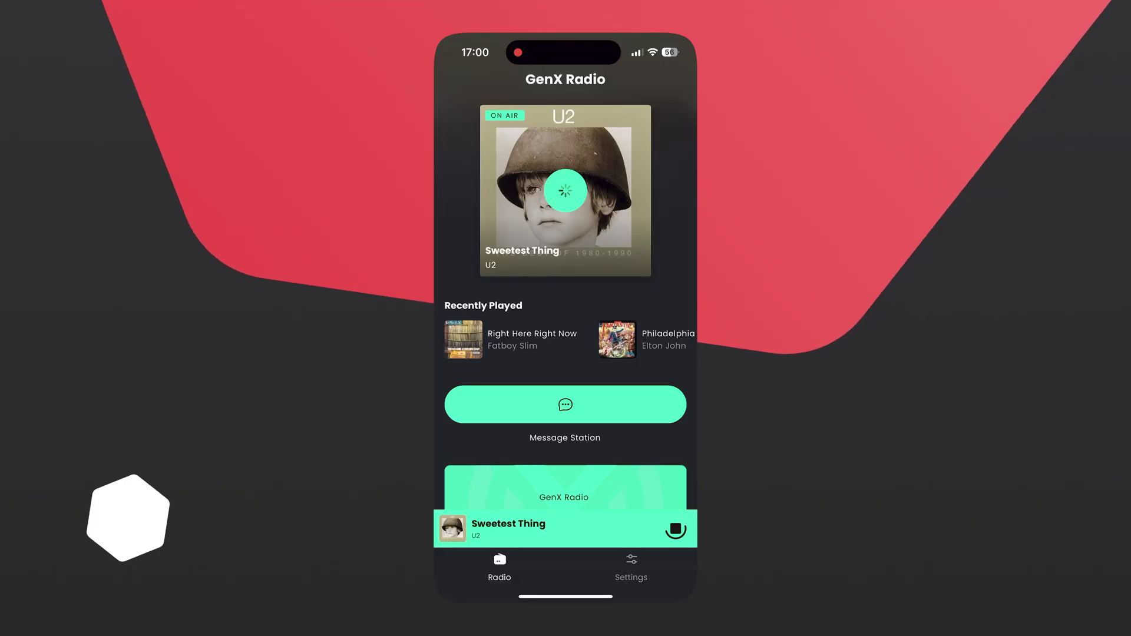
Scroll down through the Inspire FM Design step settings.
scroll(566, 295, "down", 1)
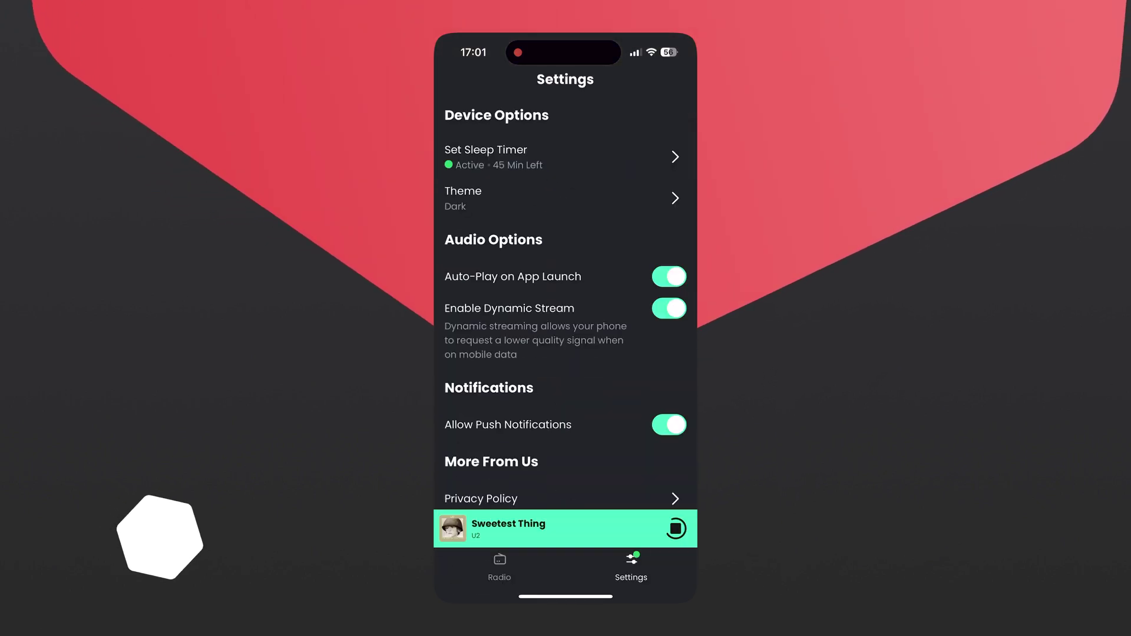
scroll(565, 295, "down", 1)
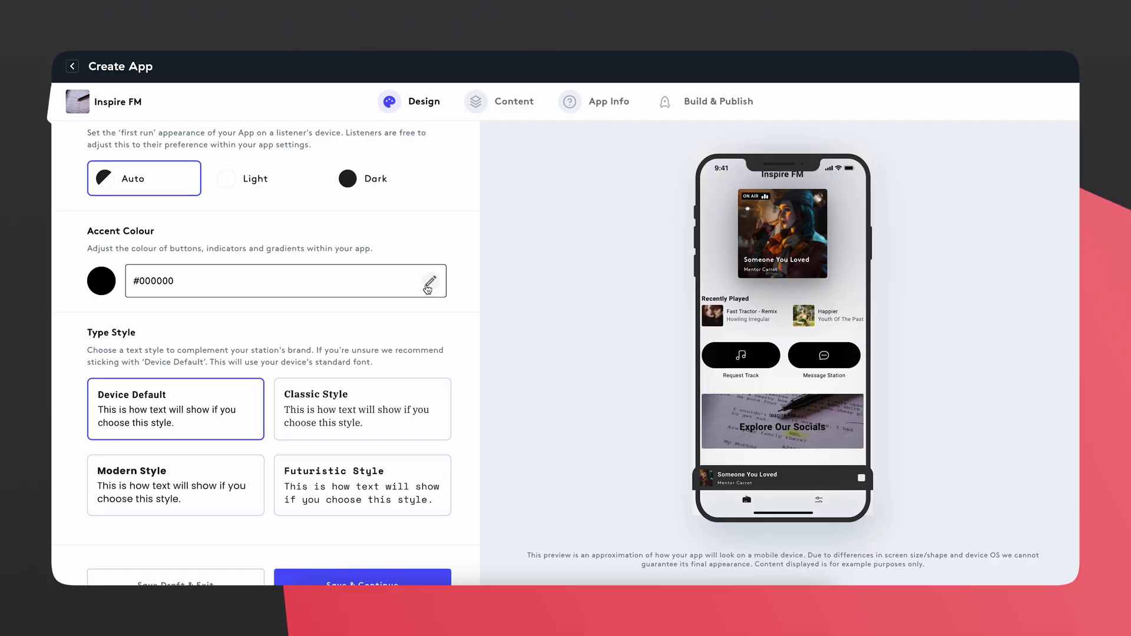
Try a fully saturated bright yellow as the Inspire FM accent colour.
left_click(429, 284)
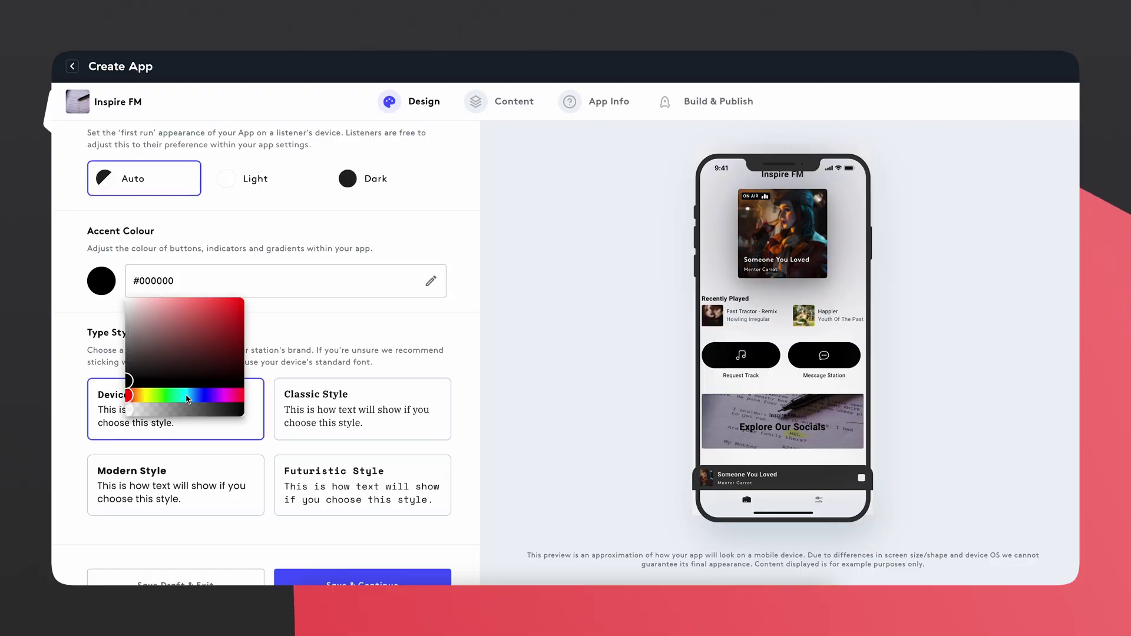
left_click(149, 396)
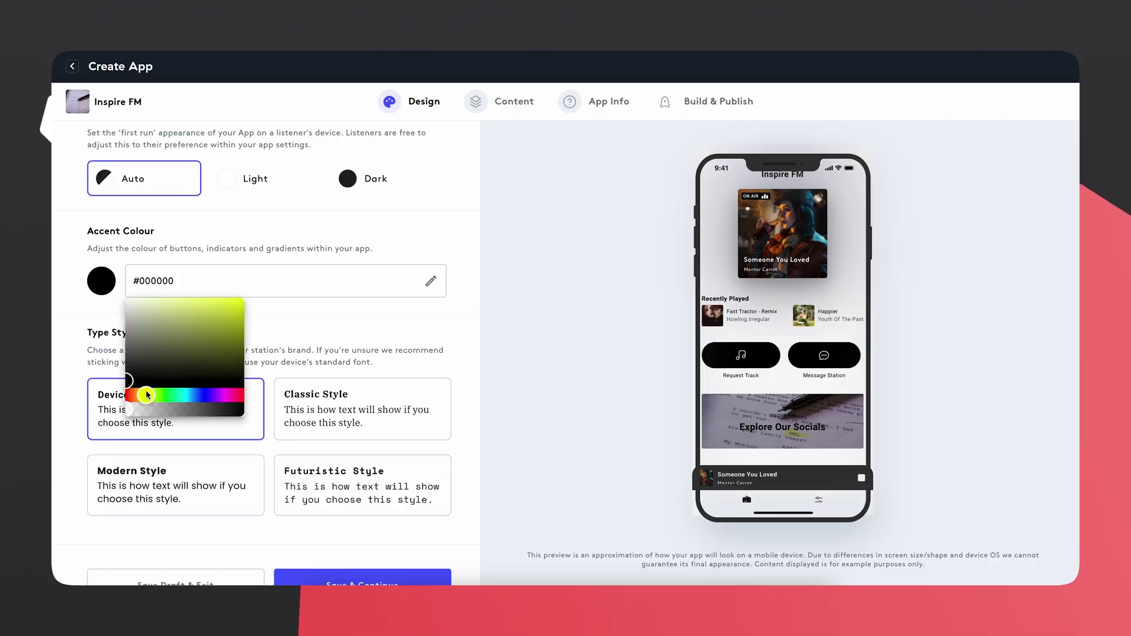
left_click_drag(154, 367, 267, 280)
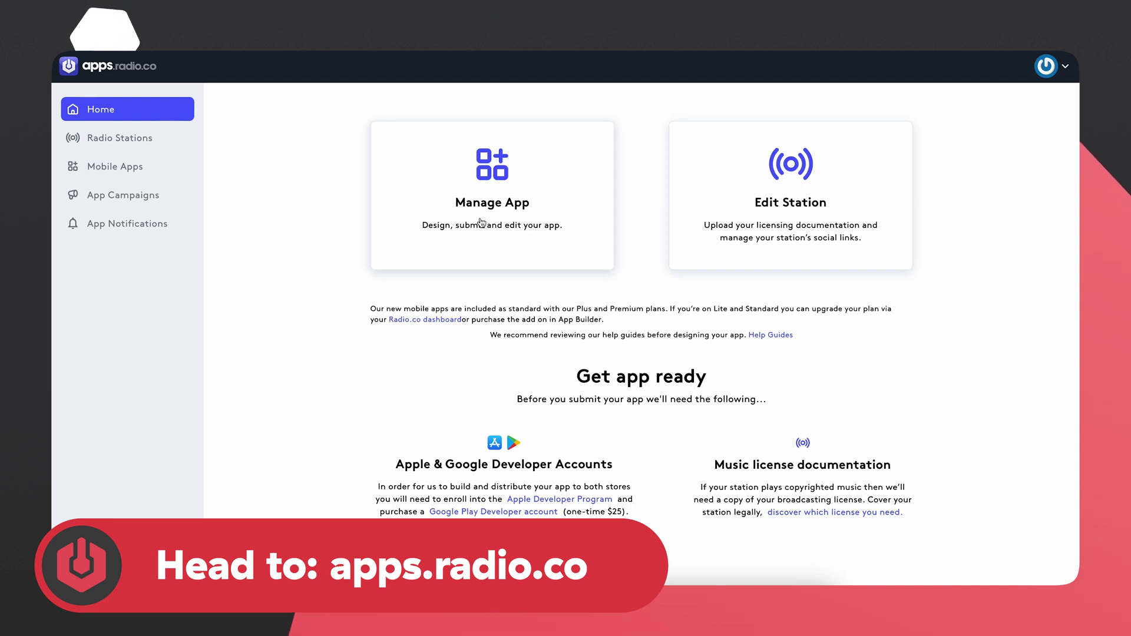
Open the Inspire FM app from the Mobile Apps list.
left_click(148, 169)
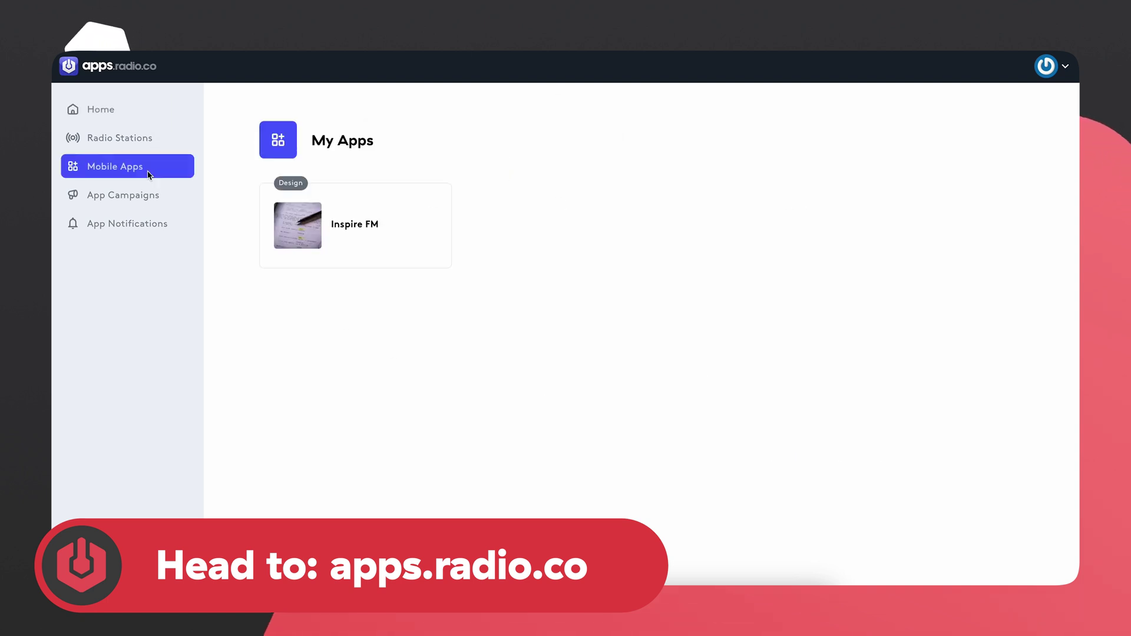
left_click(375, 232)
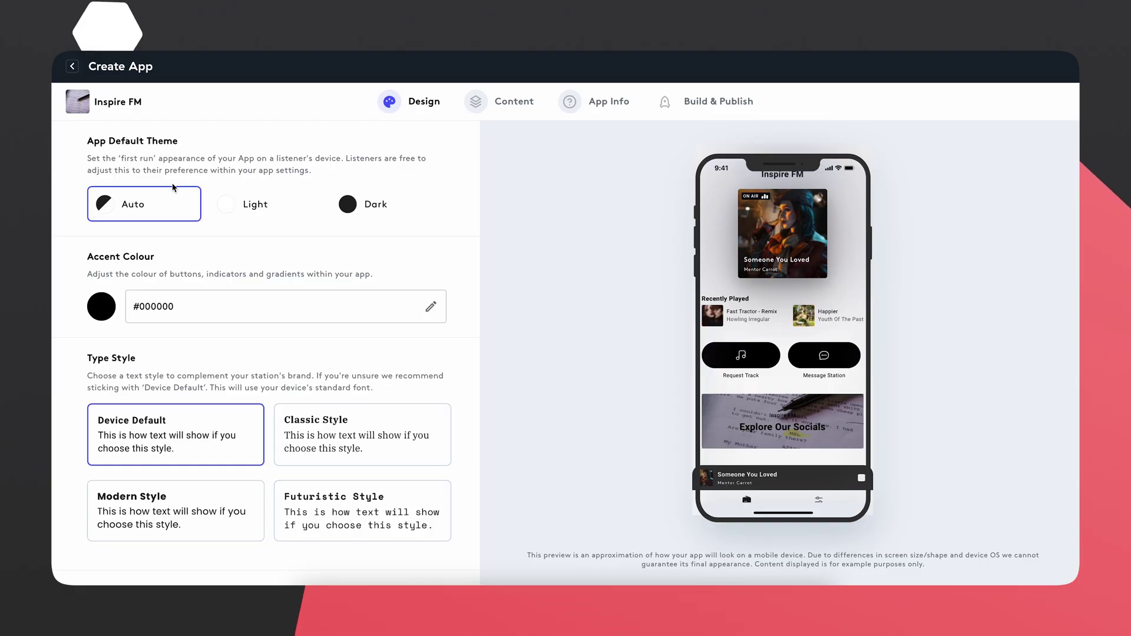
Preview the Light and Dark themes, then keep Auto as the default theme.
left_click(265, 215)
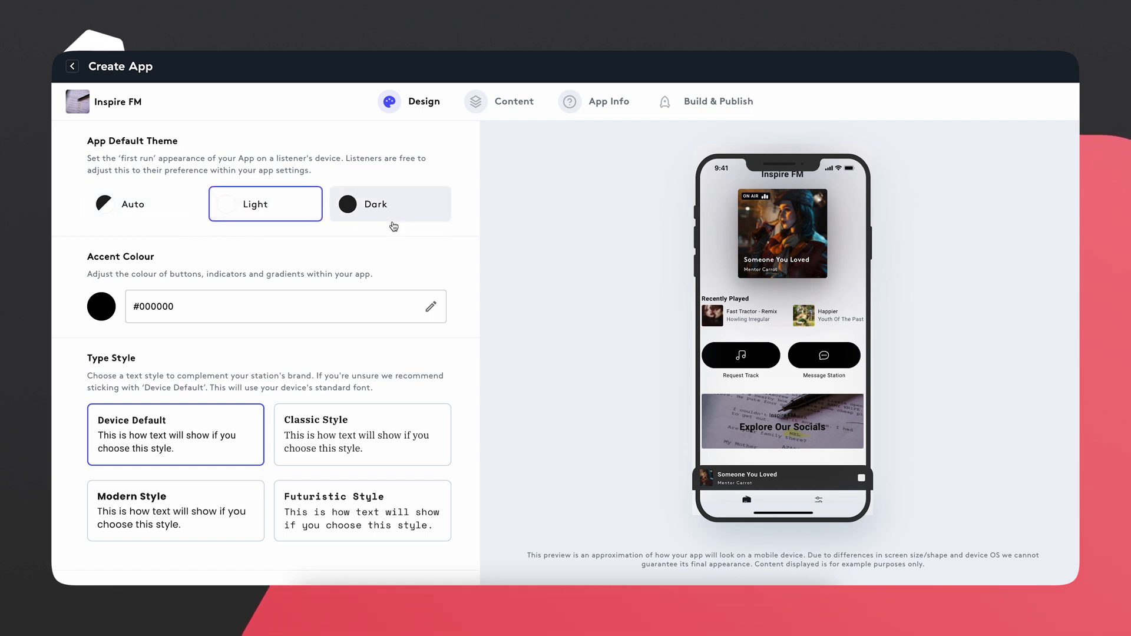
left_click(393, 226)
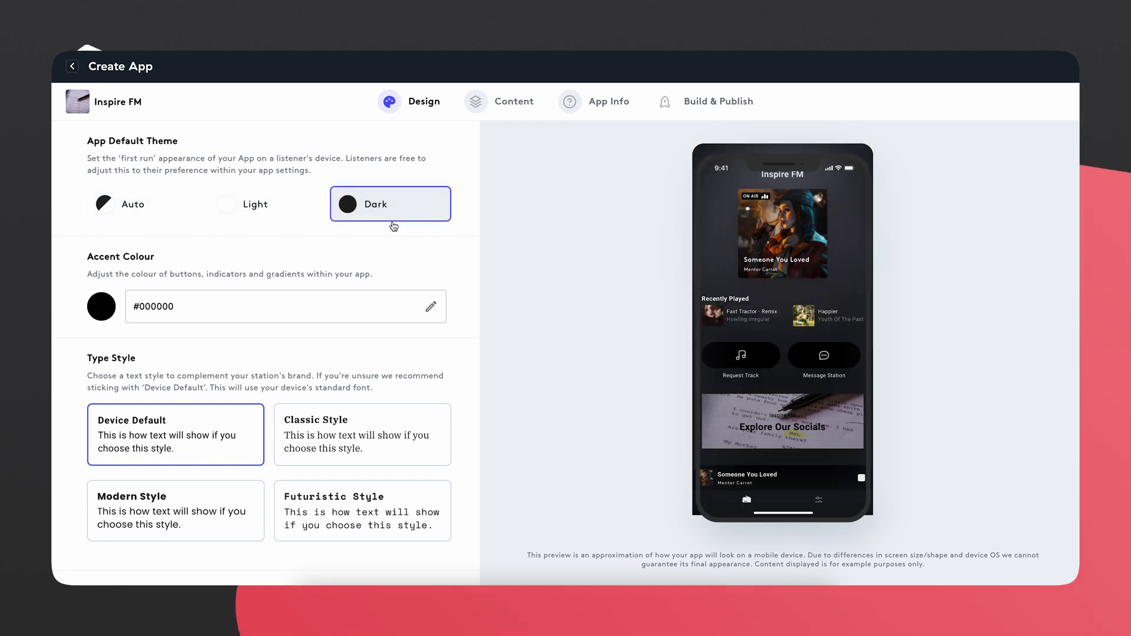
left_click(131, 211)
Set the accent colour to bright yellow #F3FF0B.
scroll(436, 284, "down", 1)
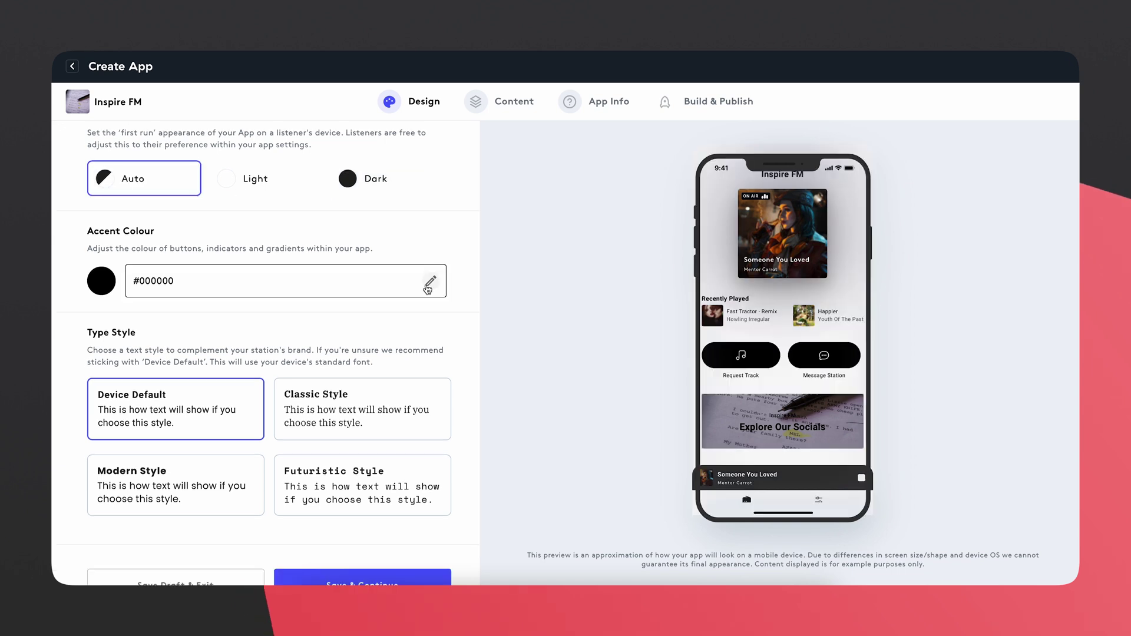
left_click(429, 284)
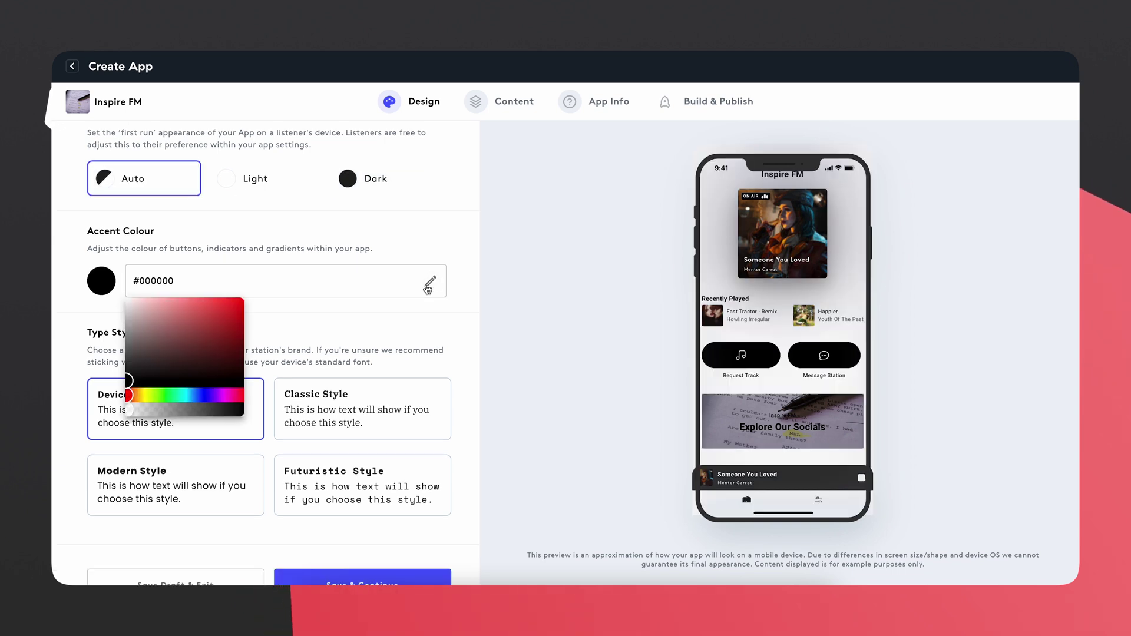
left_click(148, 396)
left_click_drag(209, 333, 267, 278)
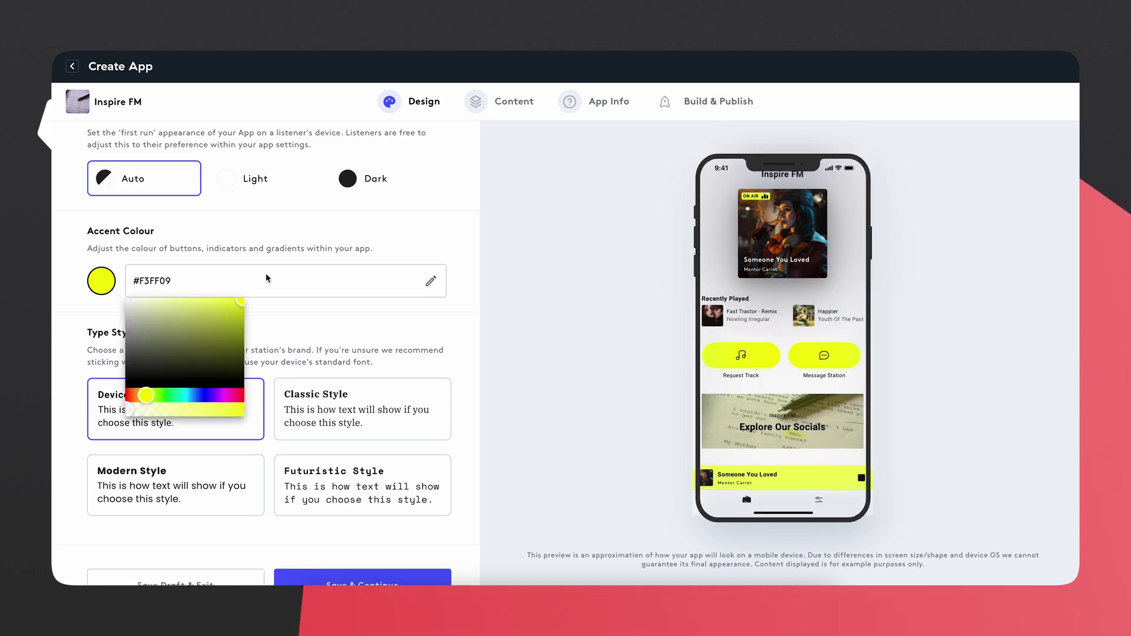
left_click(396, 348)
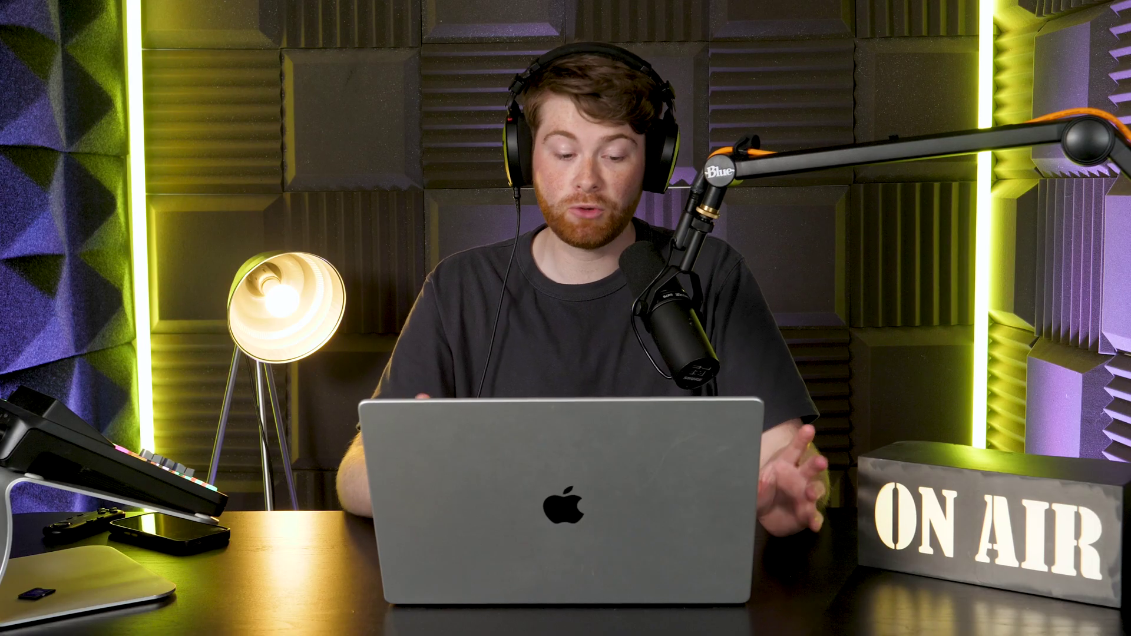
scroll(225, 484, "down", 1)
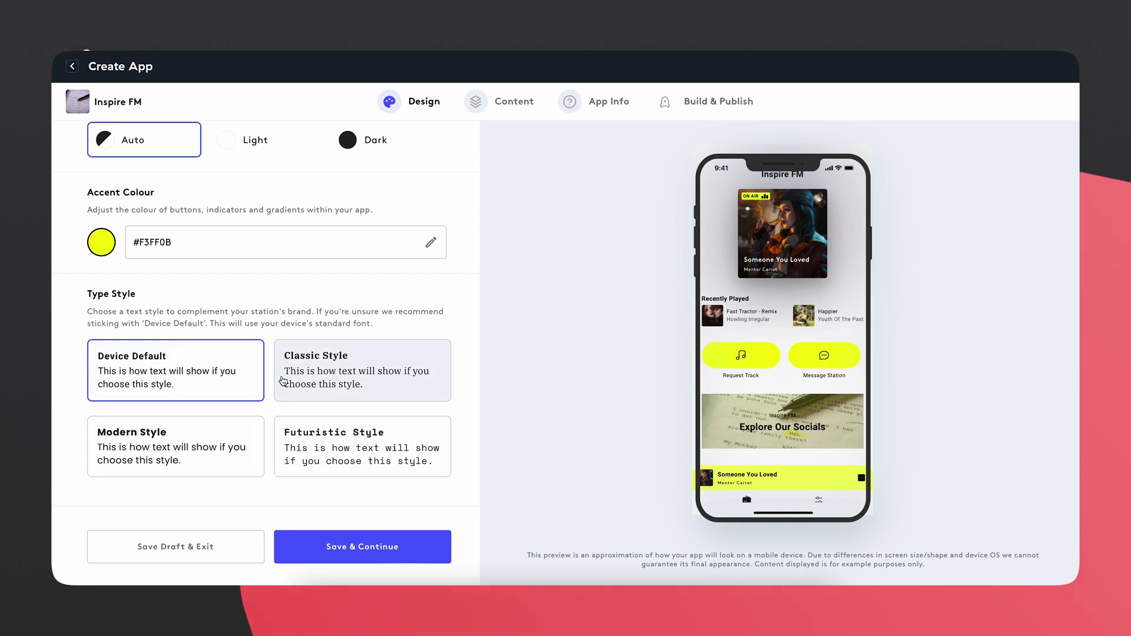
Preview the Modern, Classic and Futuristic type styles, then keep Device Default.
left_click(134, 459)
left_click(354, 377)
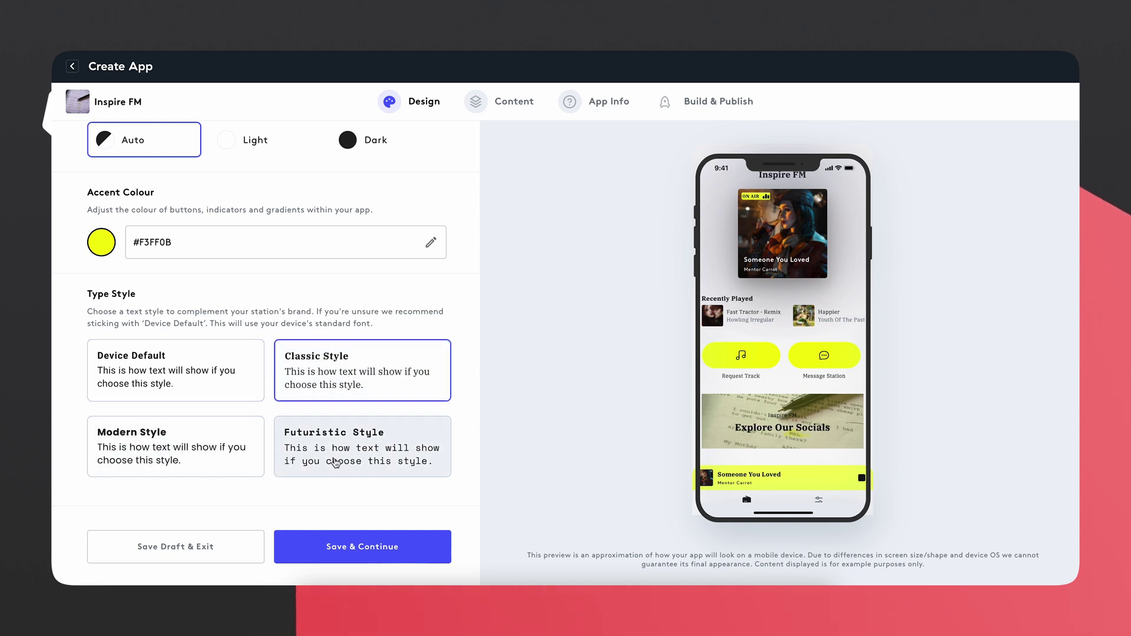
left_click(336, 463)
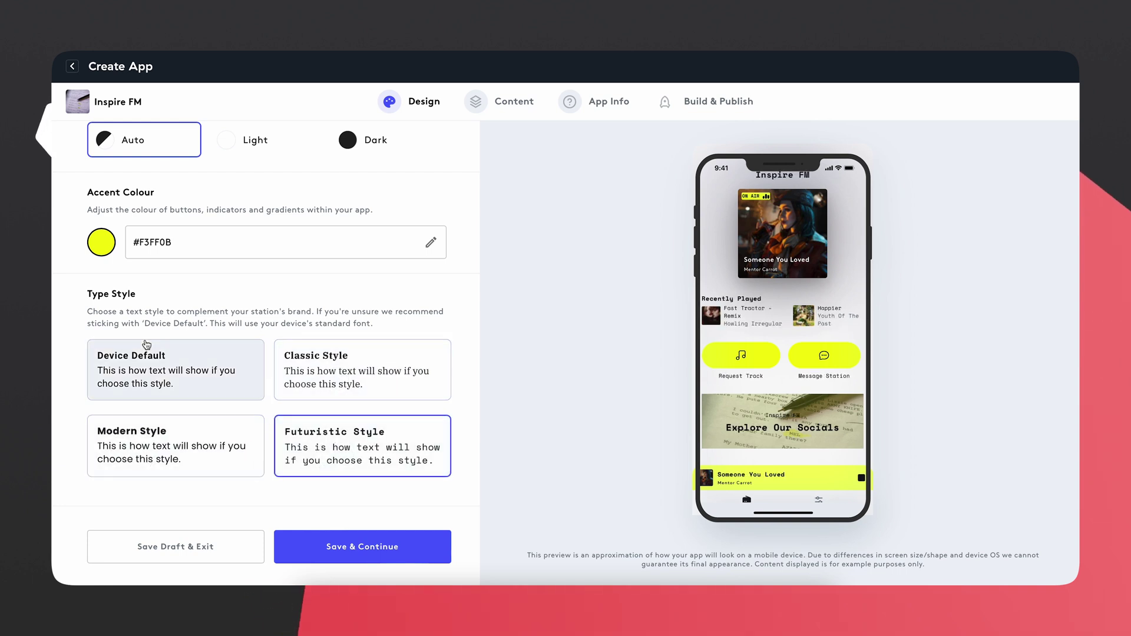
left_click(146, 380)
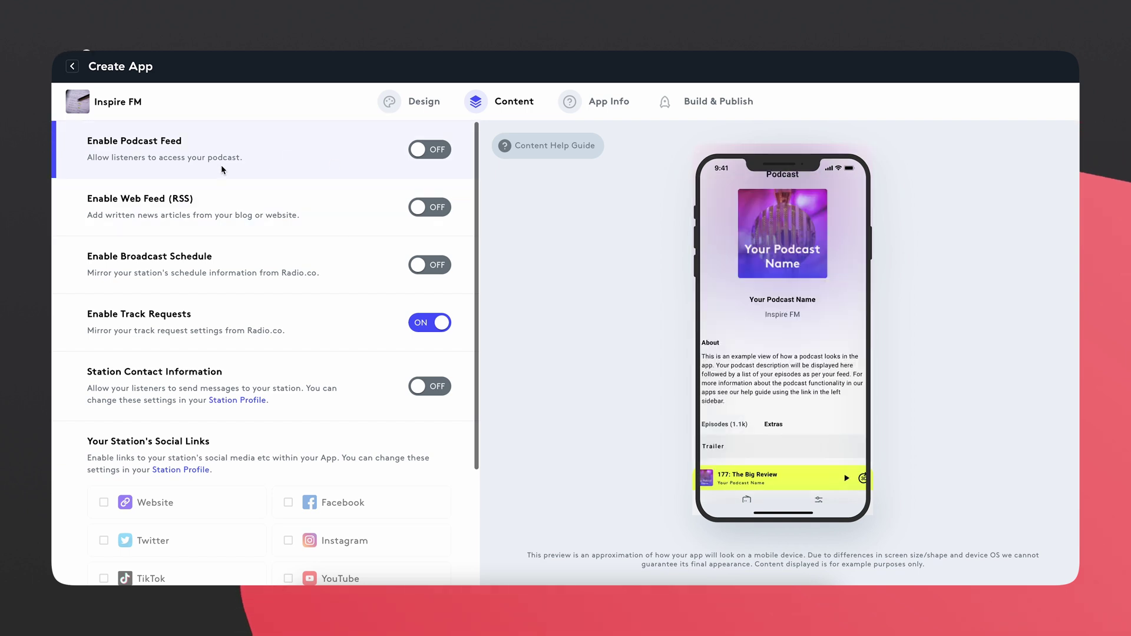
Switch the Podcast Feed on after toggling it back and forth.
left_click(420, 155)
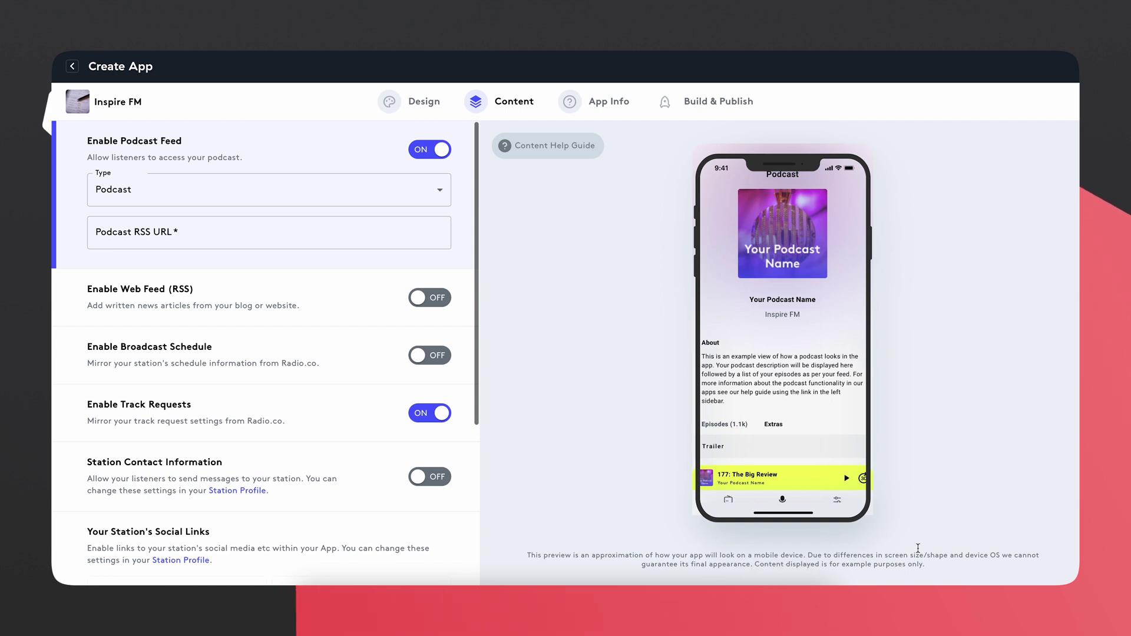
left_click(440, 150)
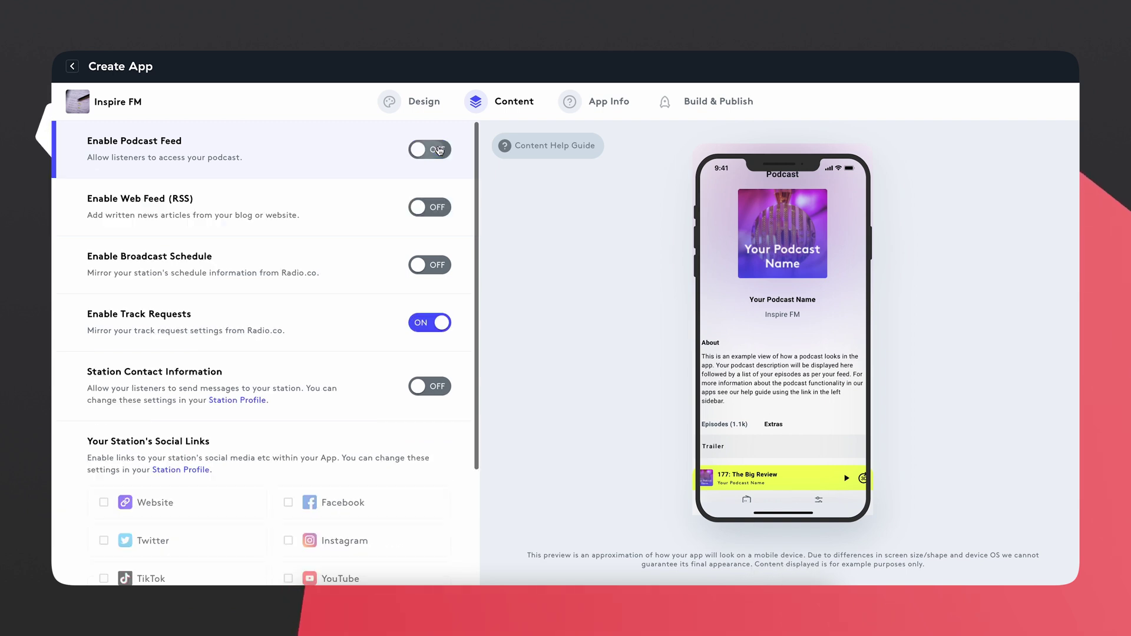
left_click(439, 150)
left_click(439, 151)
left_click(440, 150)
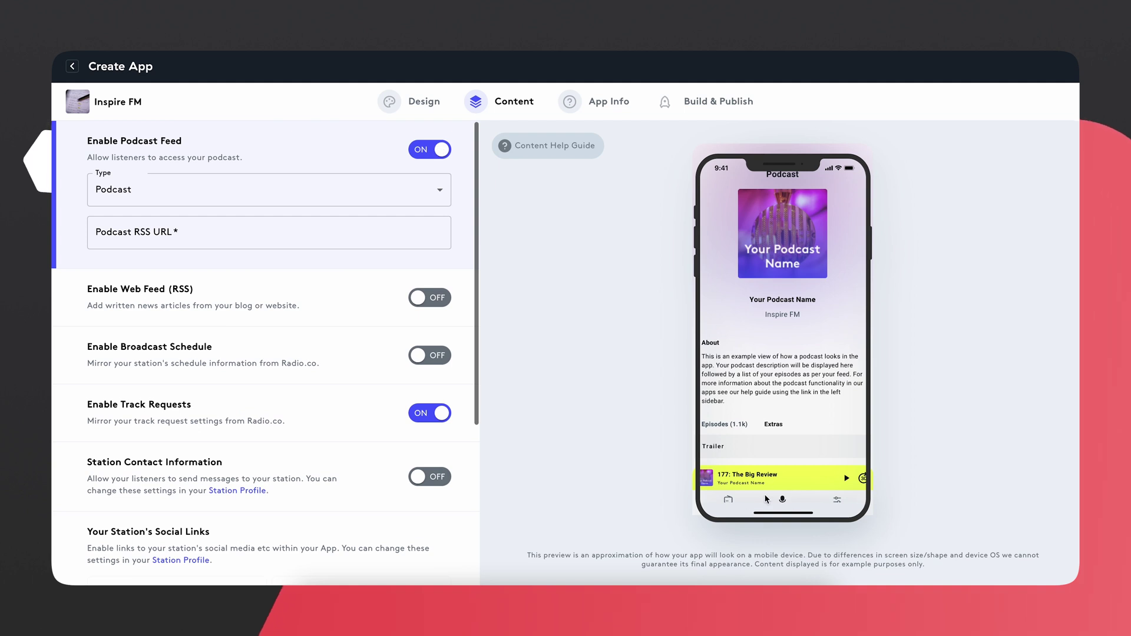
Set the podcast type to On Demand and enable the Web Feed (RSS).
left_click(269, 239)
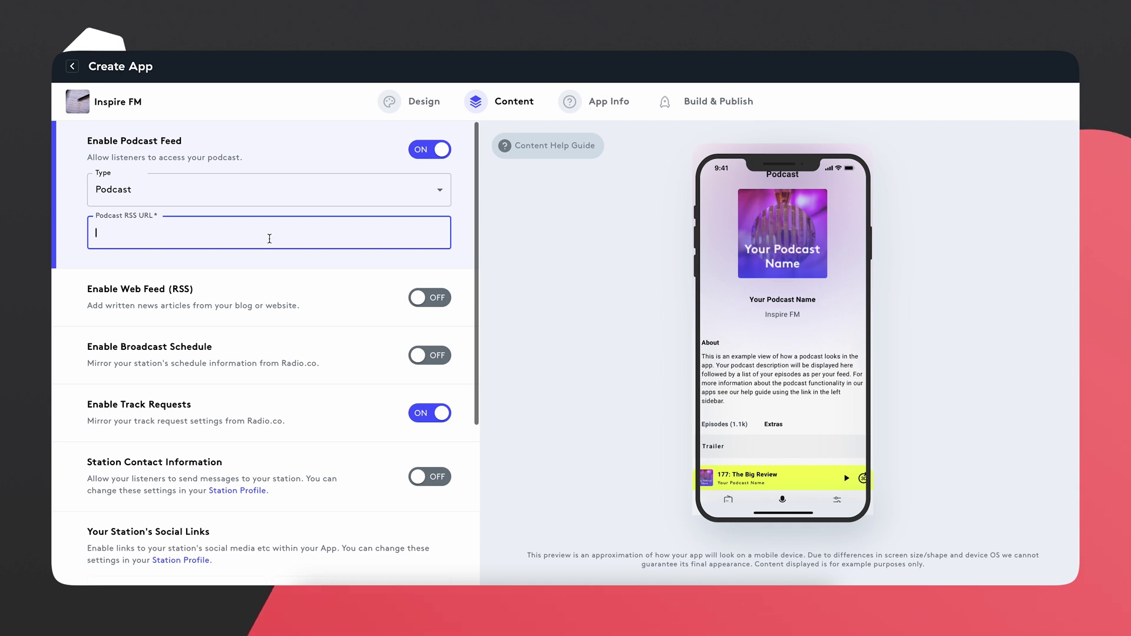
left_click(273, 188)
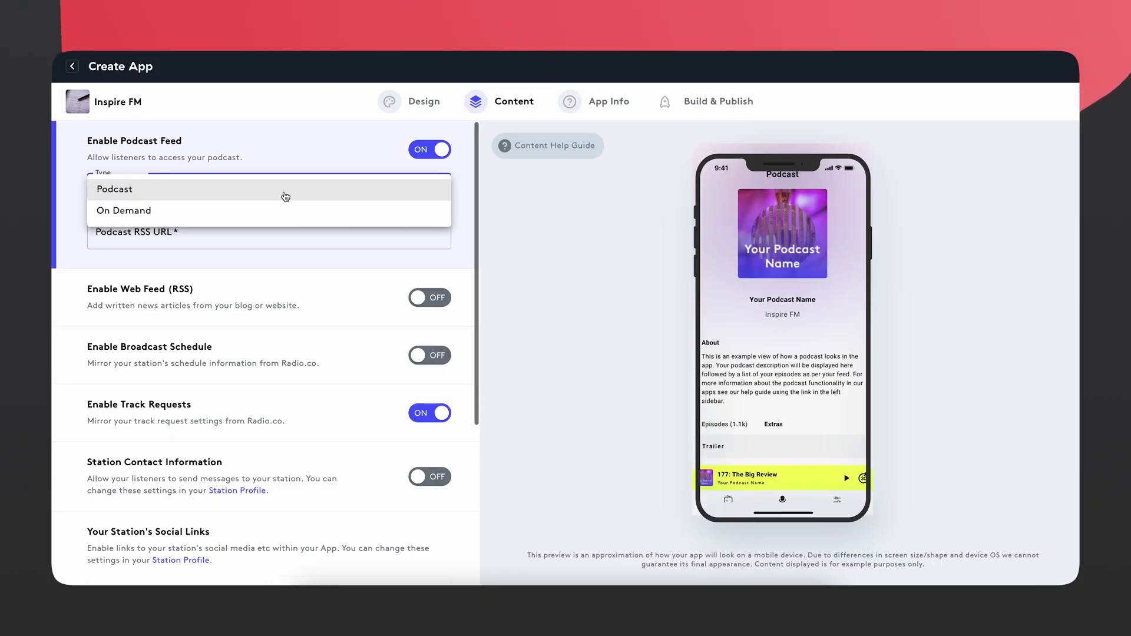
left_click(254, 210)
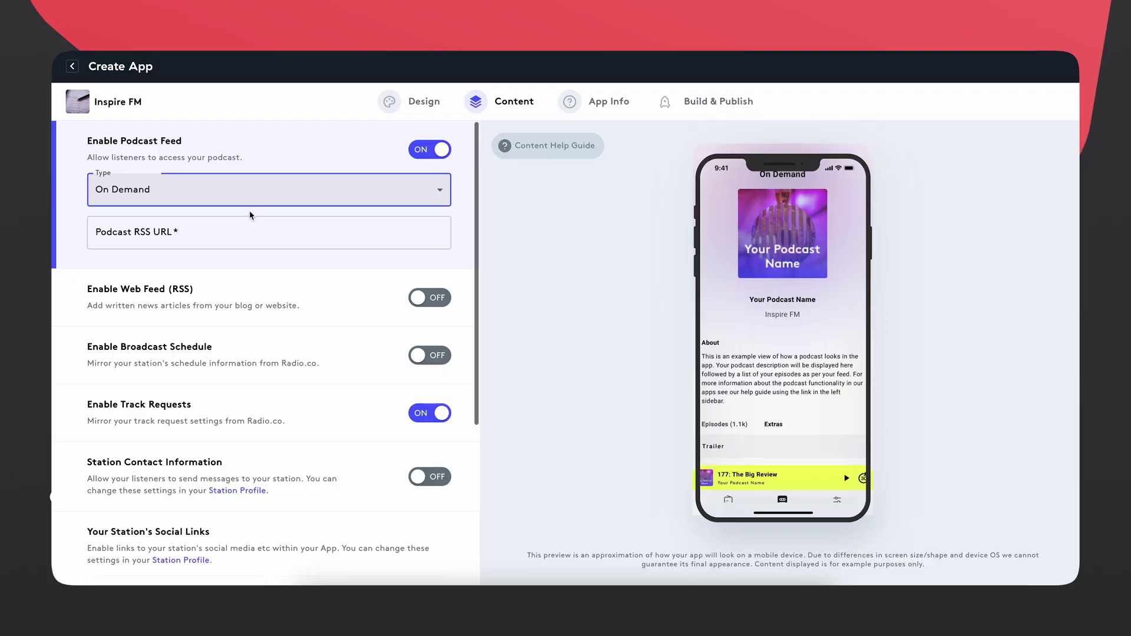
left_click(277, 193)
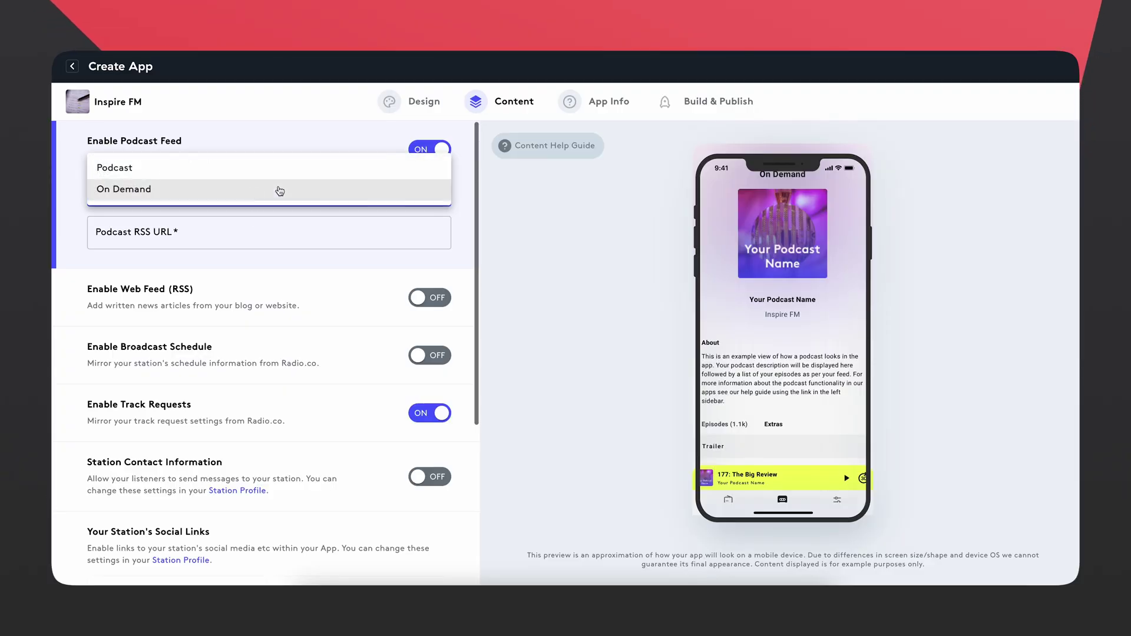
left_click(184, 215)
left_click(181, 237)
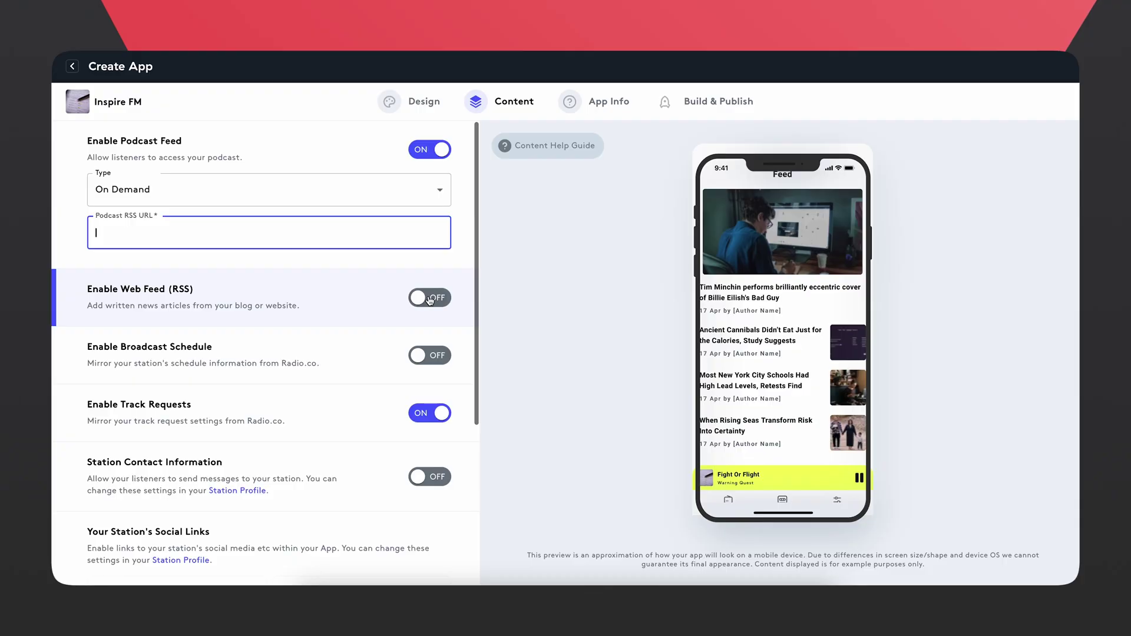
left_click(430, 299)
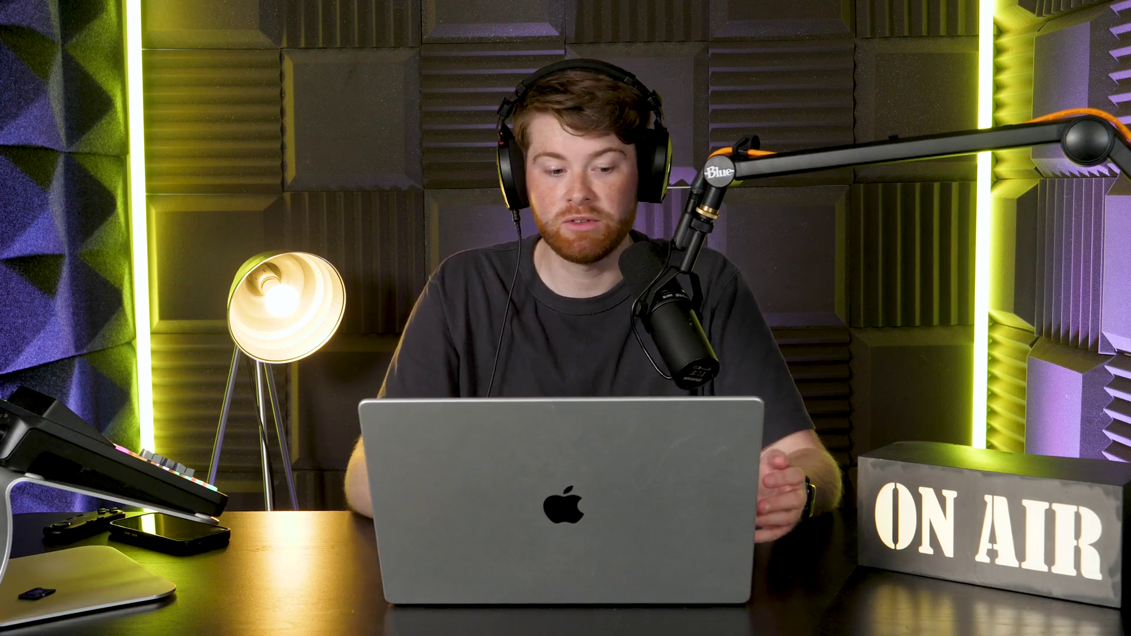
left_click(333, 365)
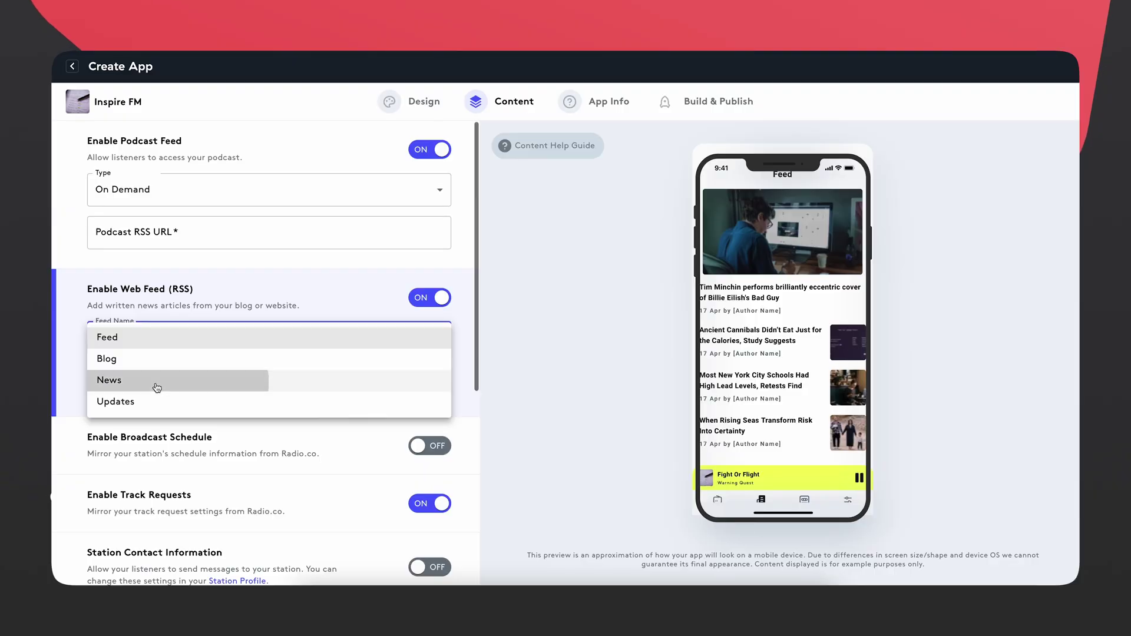
Name the web feed News, enable Broadcast Schedule, and toggle Track Requests.
left_click(154, 386)
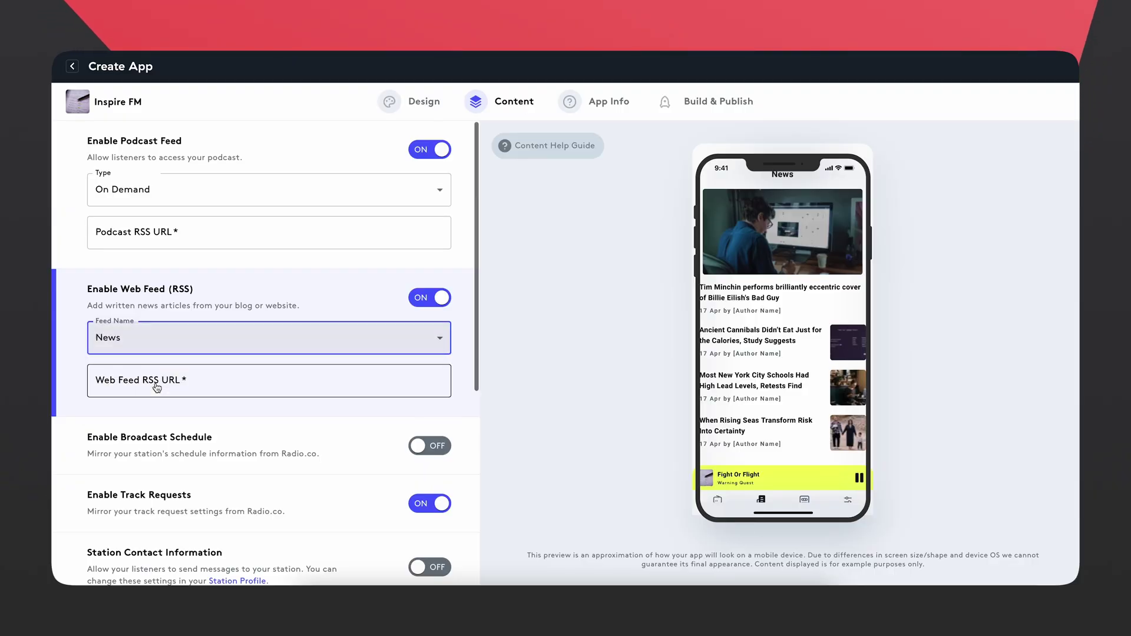
left_click(161, 352)
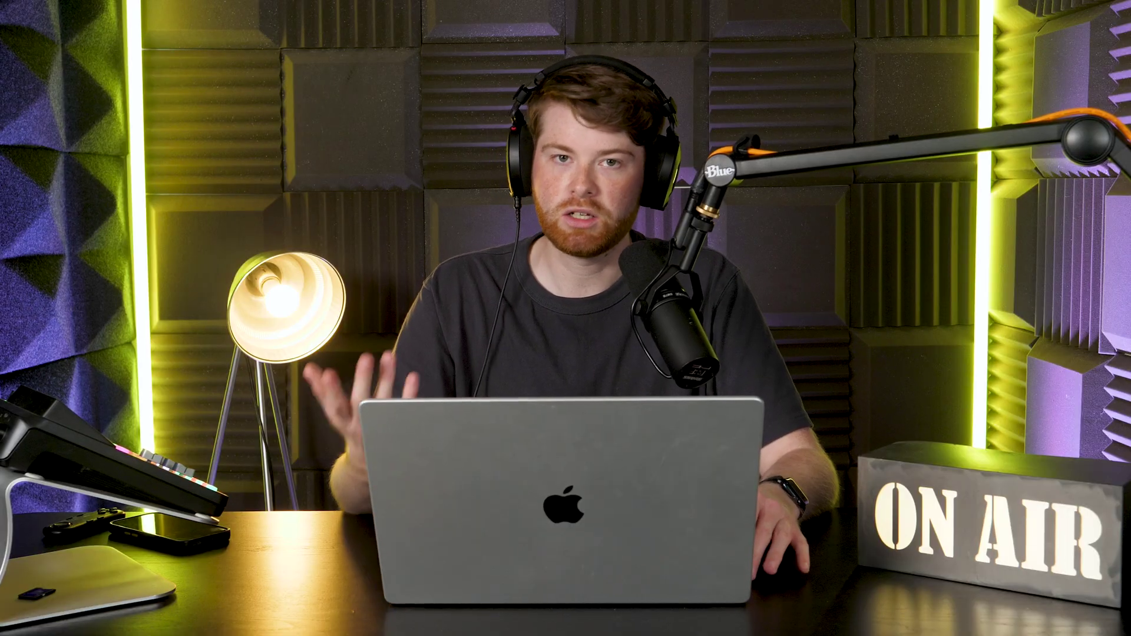
left_click(433, 452)
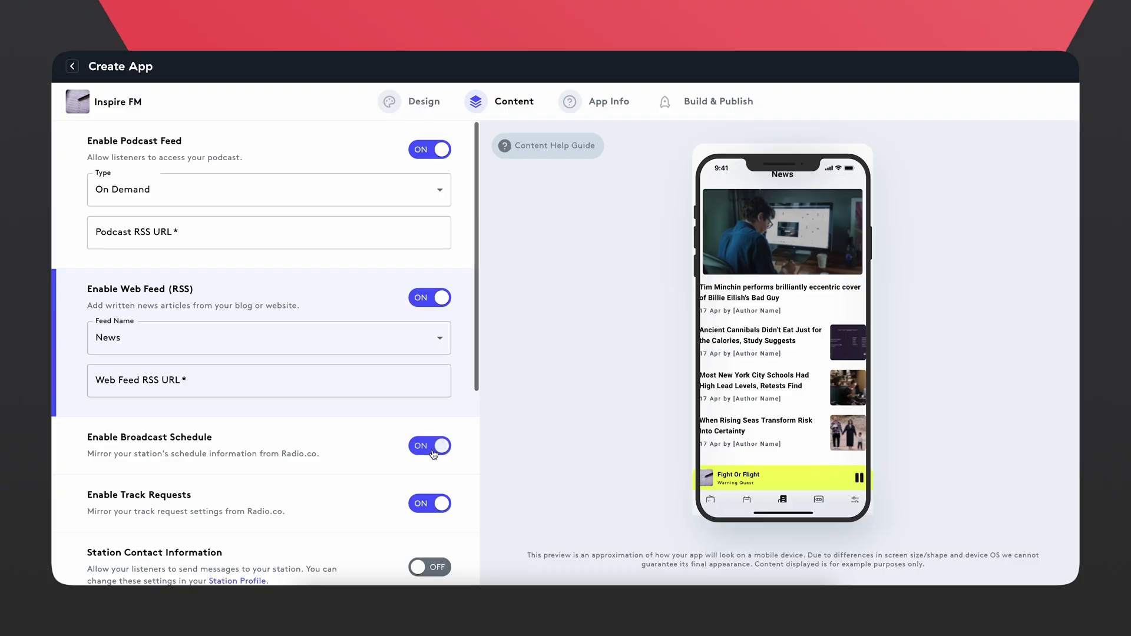
scroll(306, 459, "down", 2)
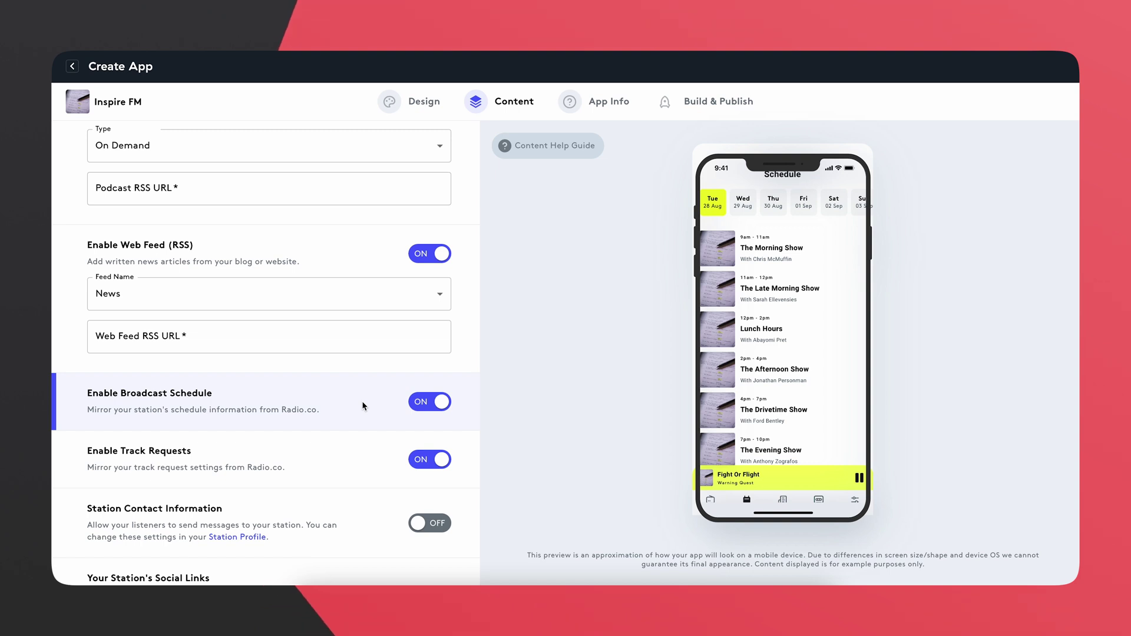
left_click(427, 466)
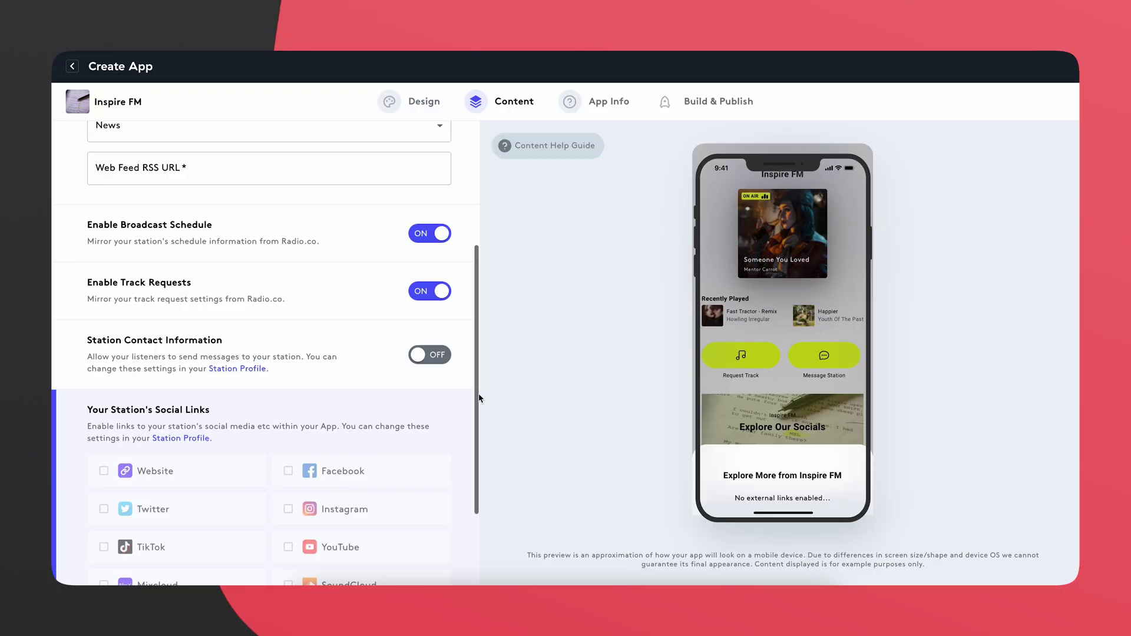
Switch on Station Contact Information to reveal the contact method checkboxes.
left_click(422, 355)
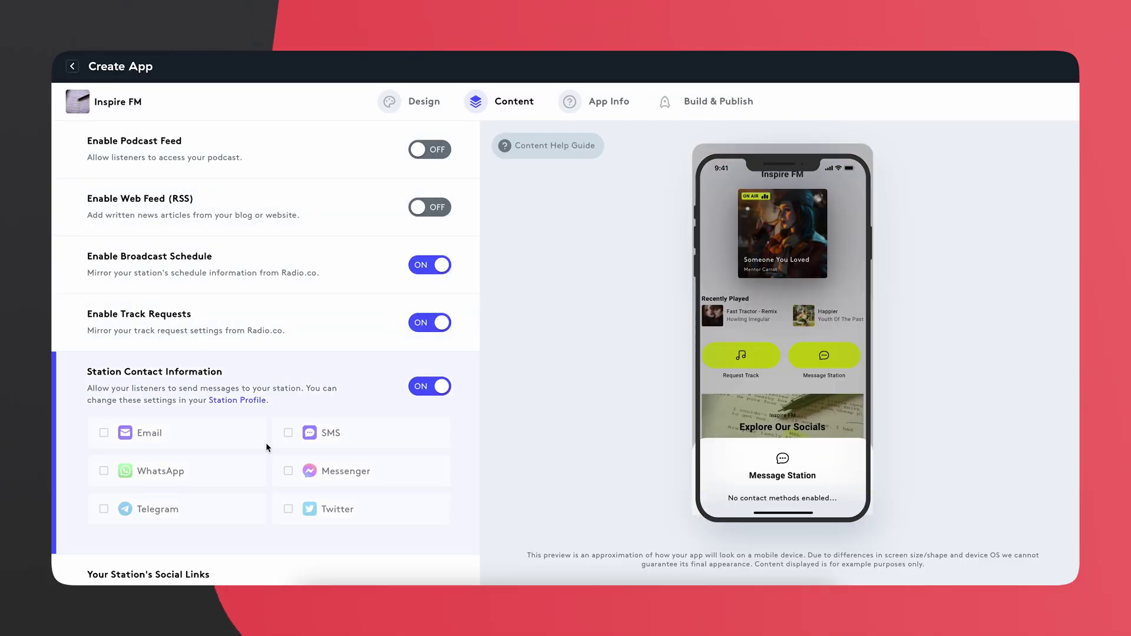
Turn Station Contact Information off and save the Content settings.
left_click(429, 386)
scroll(416, 425, "down", 3)
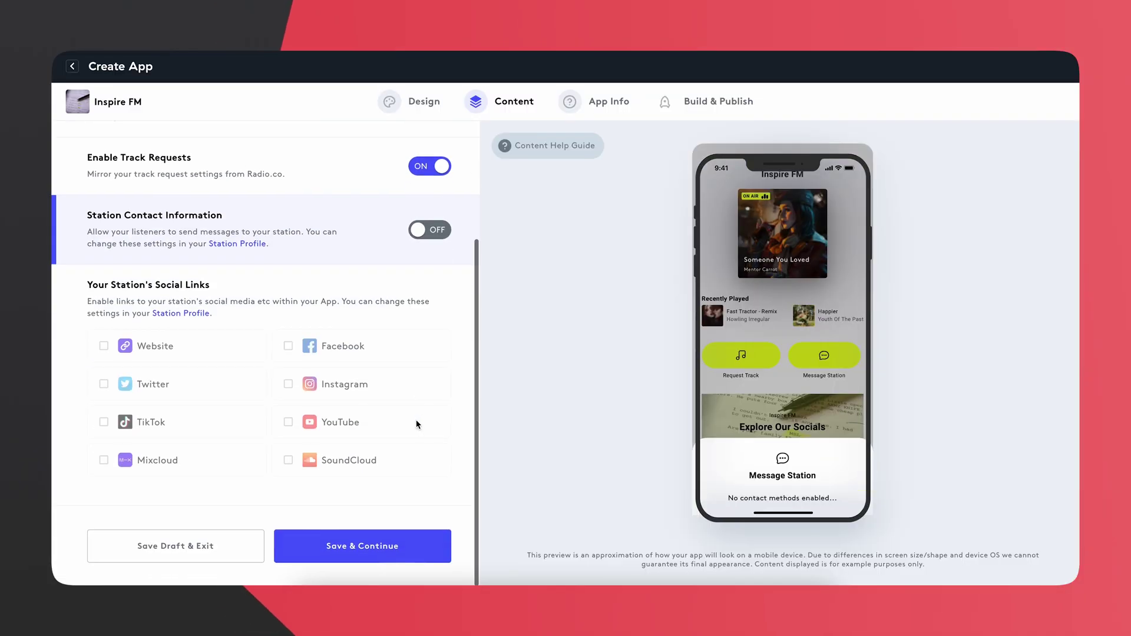
left_click(362, 547)
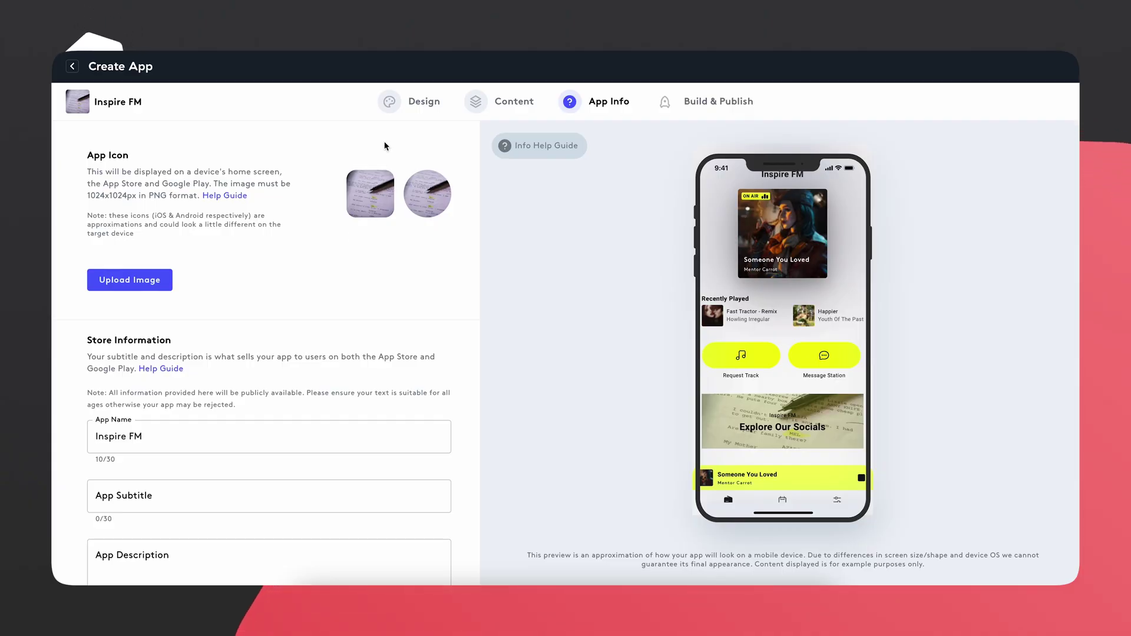
left_click(142, 289)
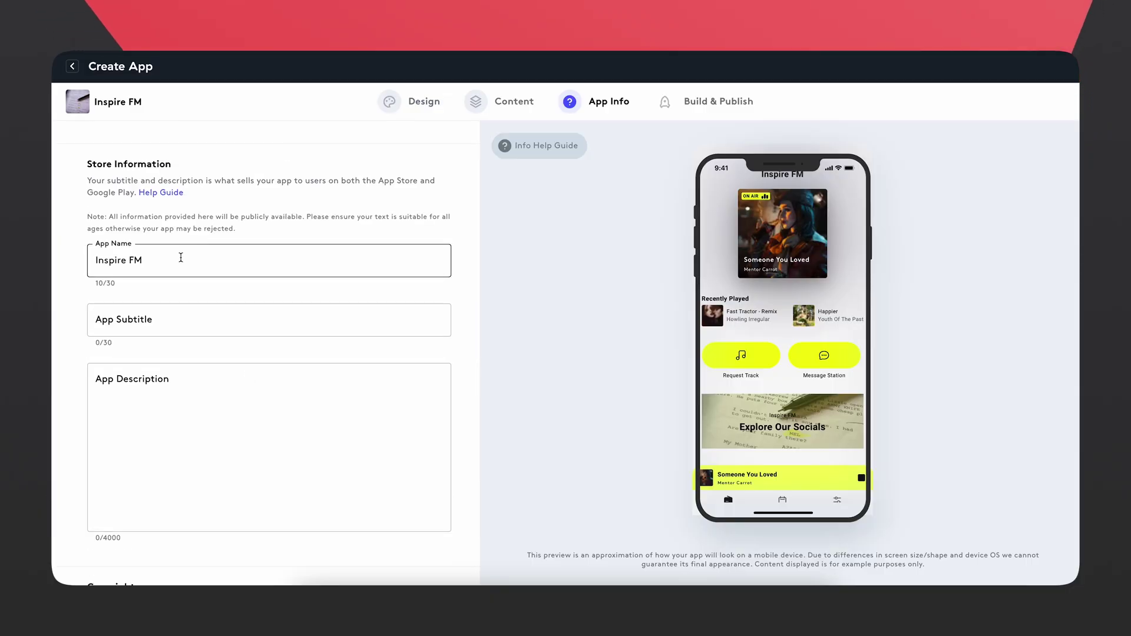
Go through the App Description and App Keywords fields of the App Info form.
left_click(189, 408)
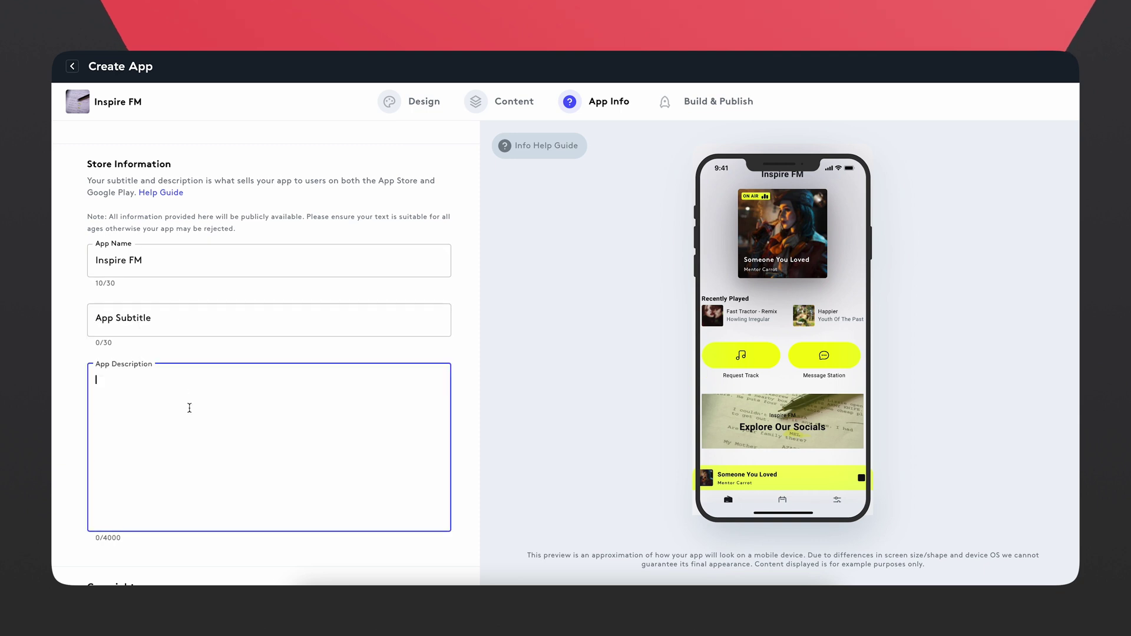
scroll(189, 408, "down", 3)
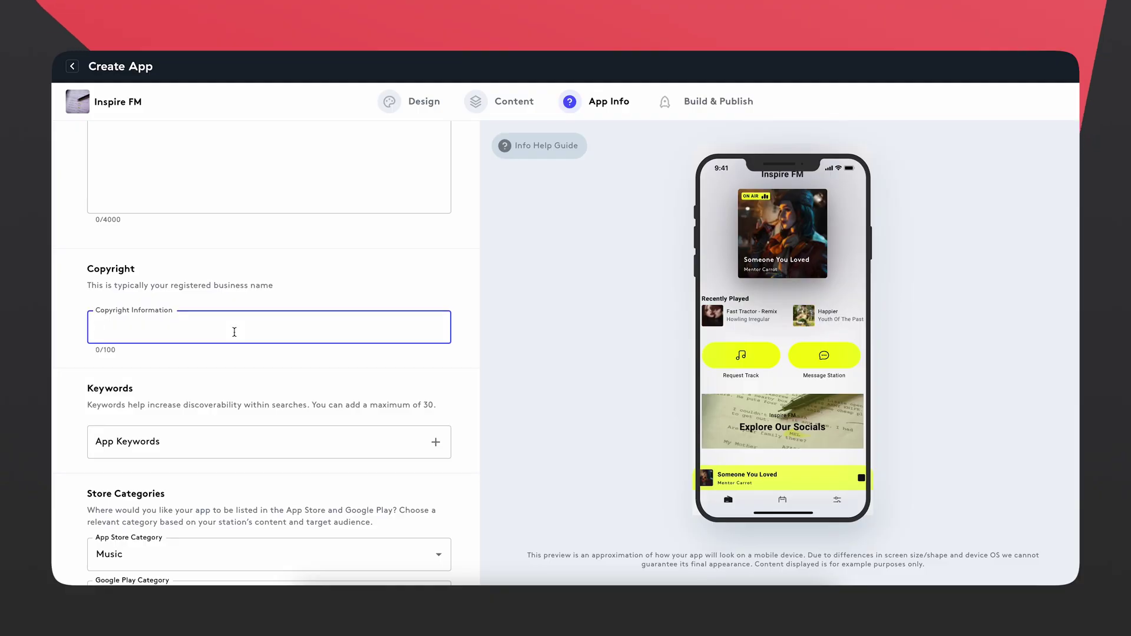
scroll(234, 332, "down", 1)
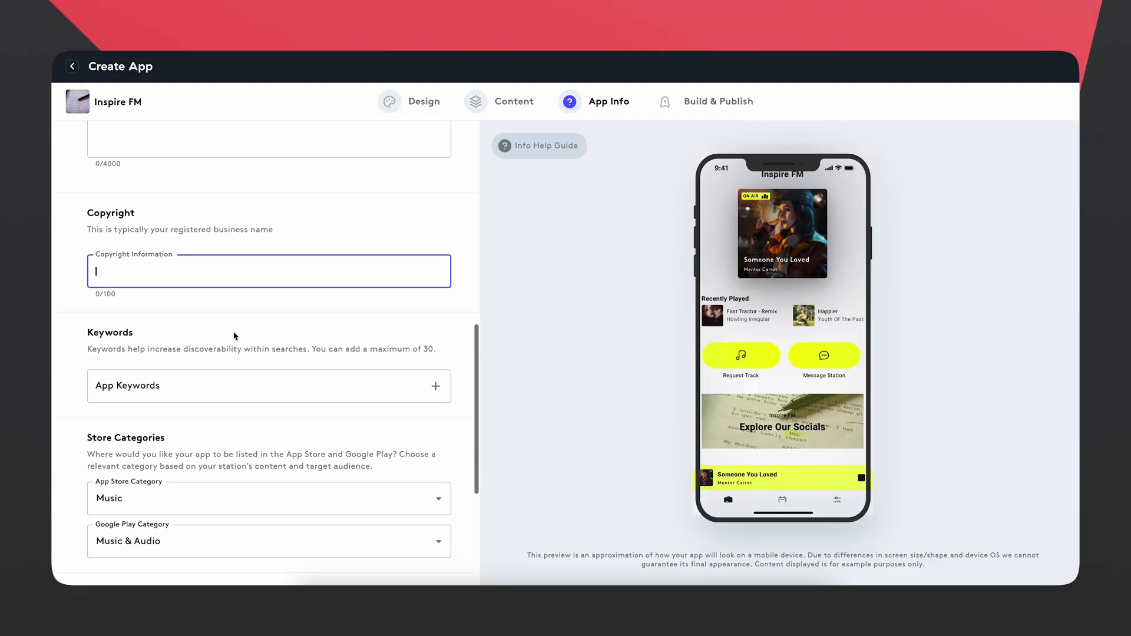
left_click(232, 393)
Check the Web Links required-field validation, then return to the Design step.
scroll(233, 394, "down", 1)
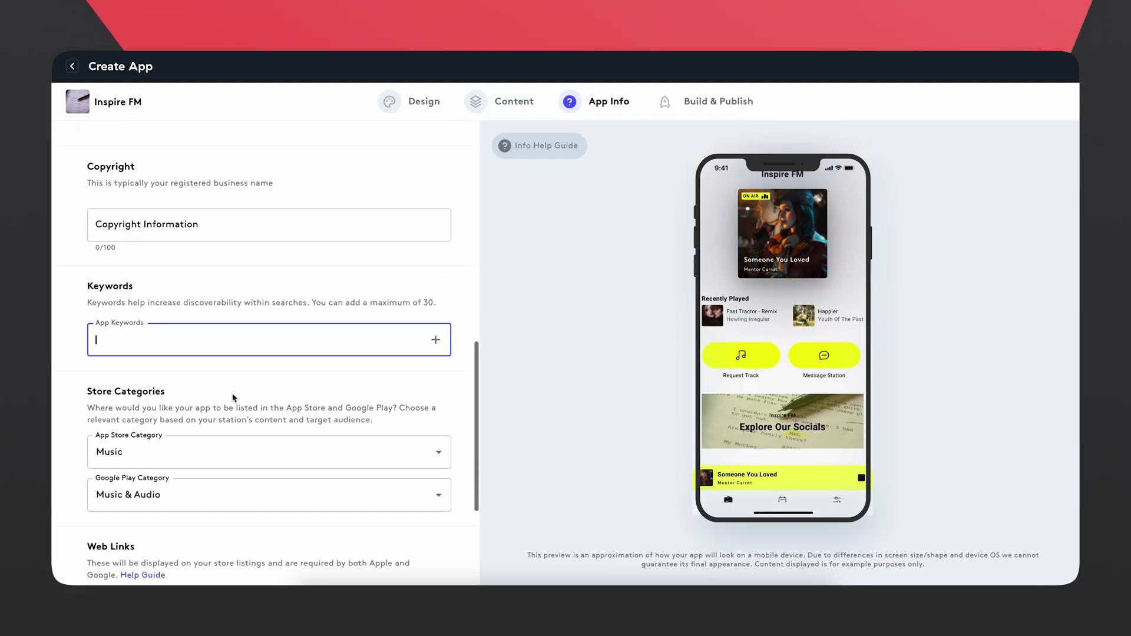
scroll(234, 398, "down", 2)
scroll(314, 495, "down", 1)
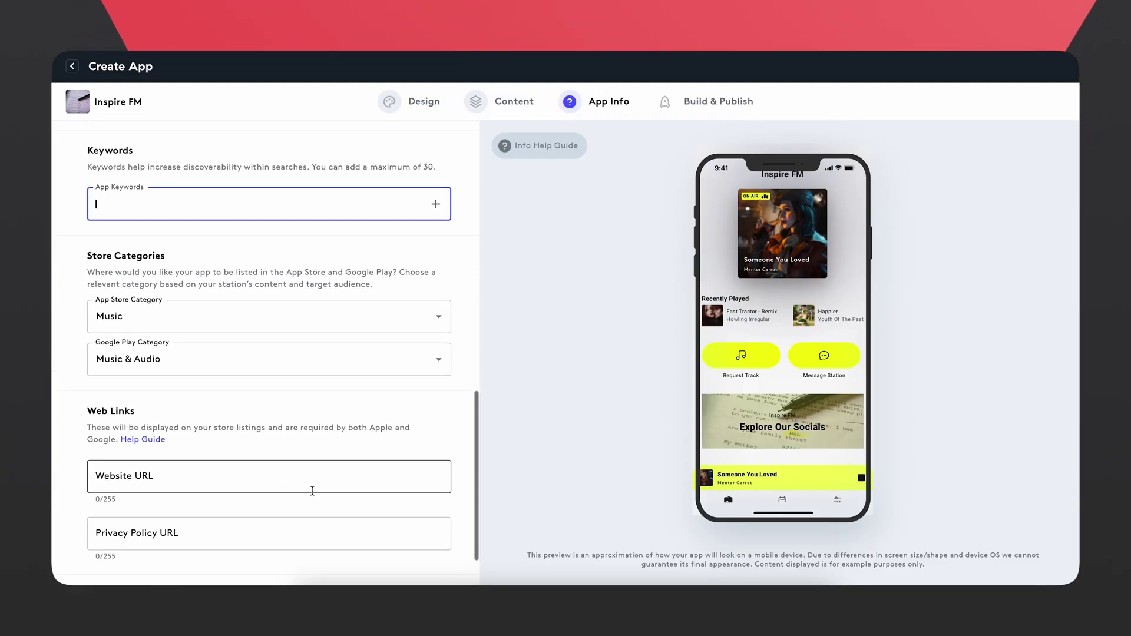
scroll(299, 453, "down", 2)
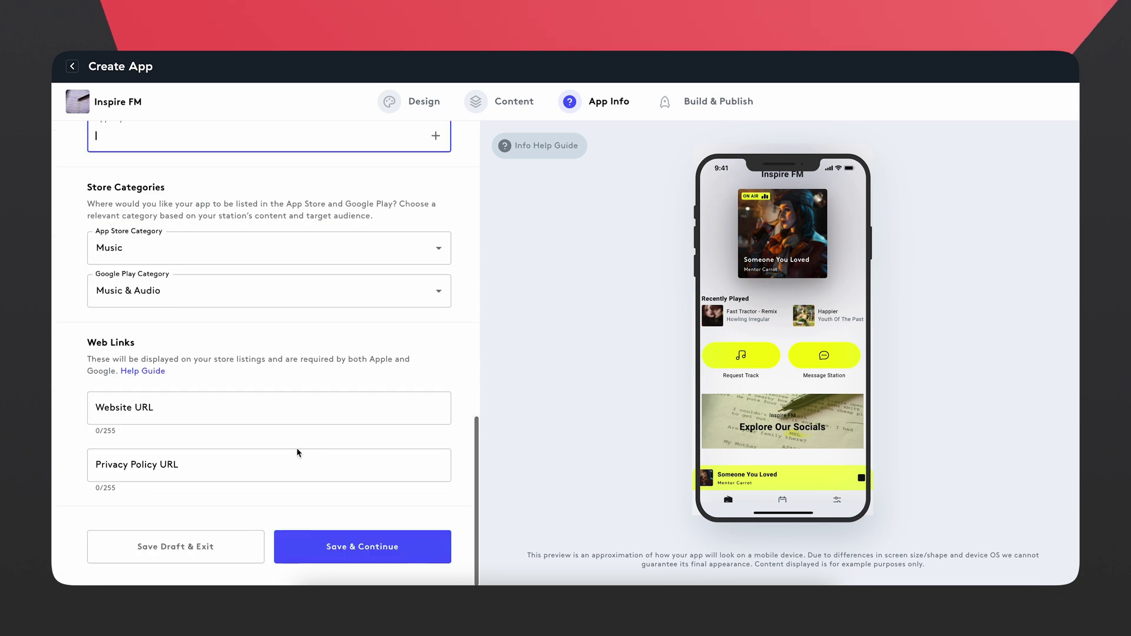
key("Return")
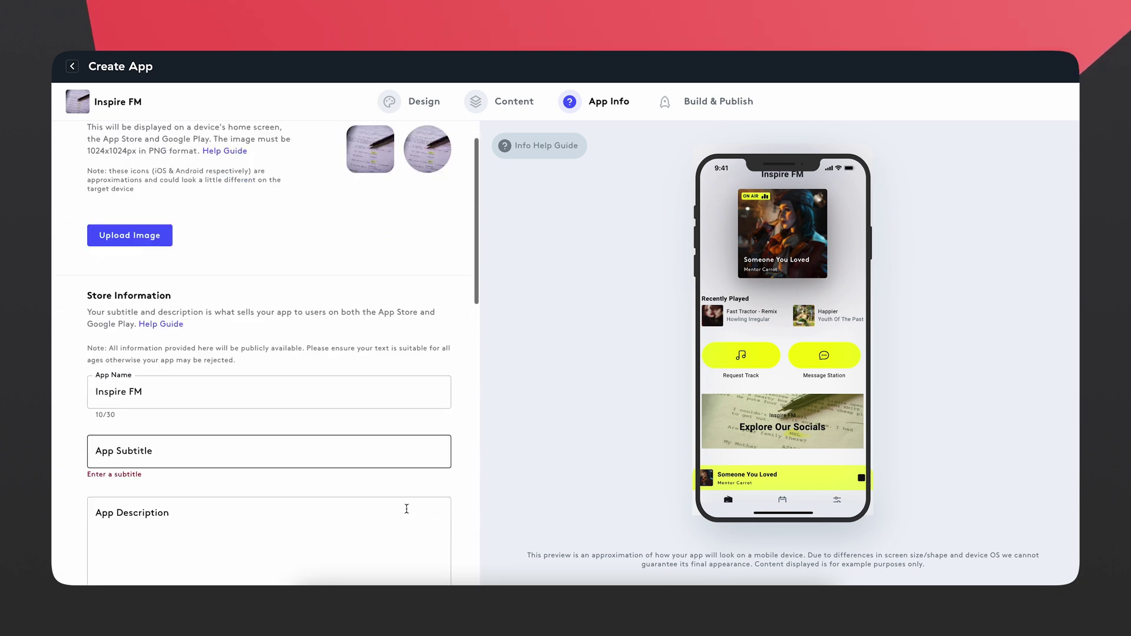
scroll(404, 505, "down", 10)
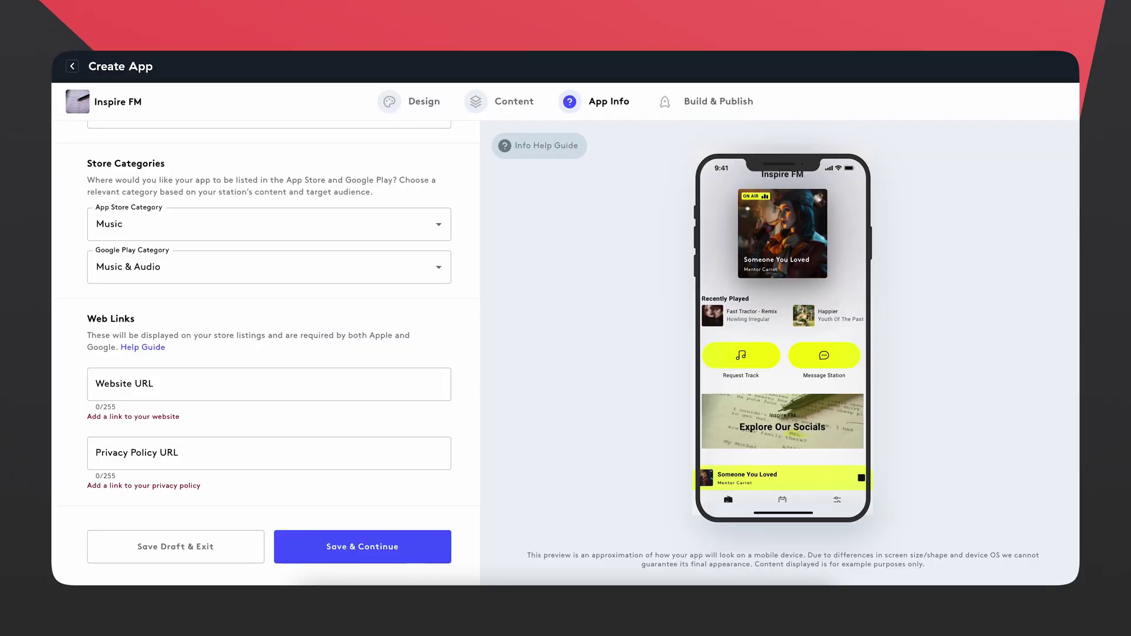
left_click(408, 112)
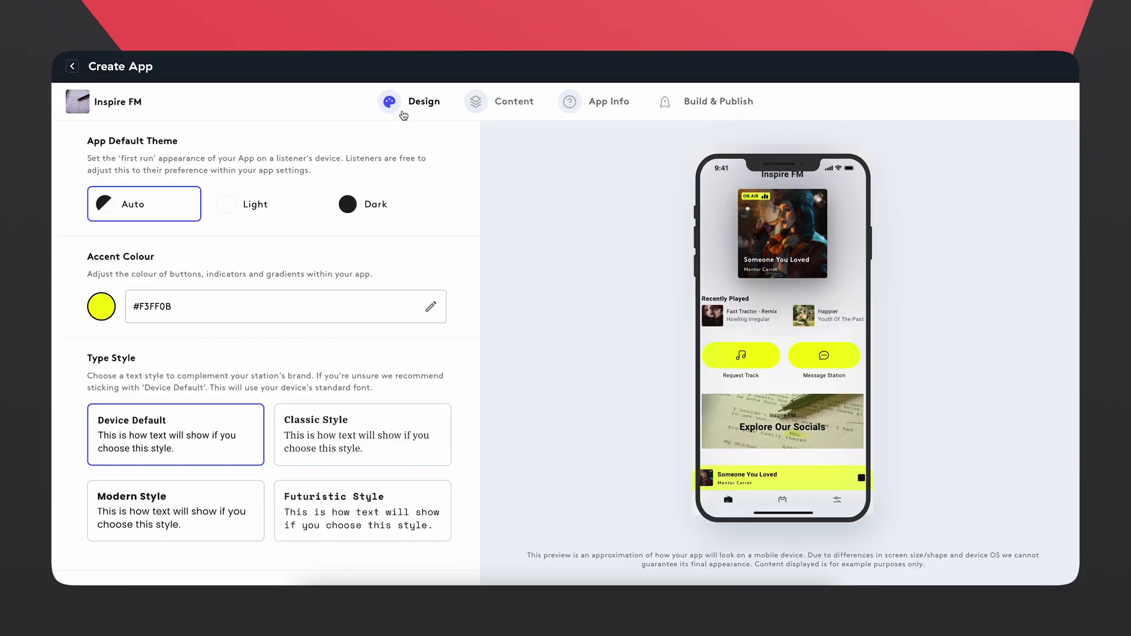